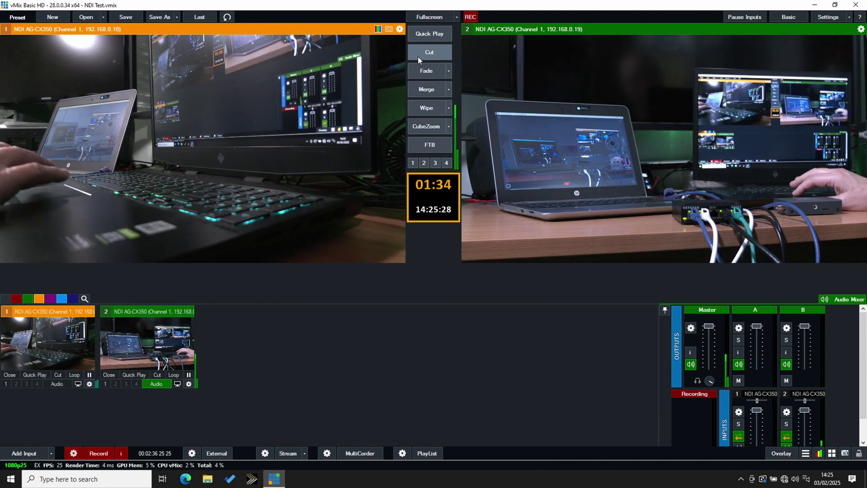
click(418, 56)
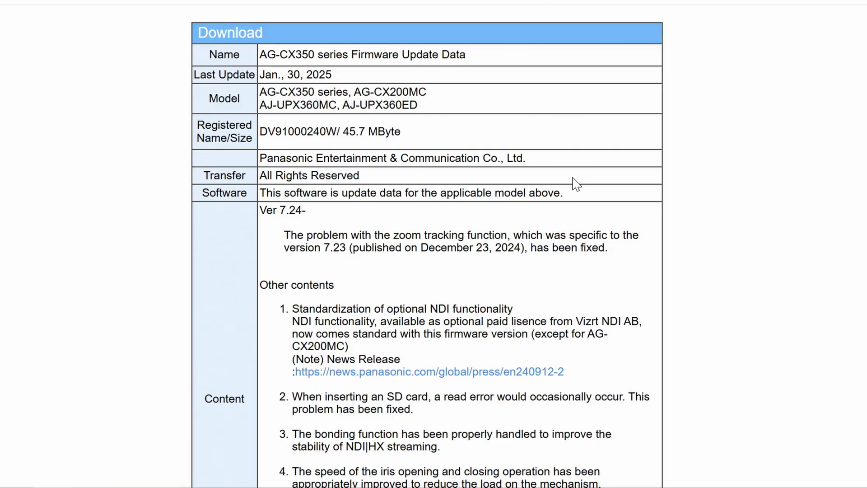
Scroll down through the AG-CX350 firmware download table.
scroll(576, 184, down, 2)
scroll(576, 184, down, 2)
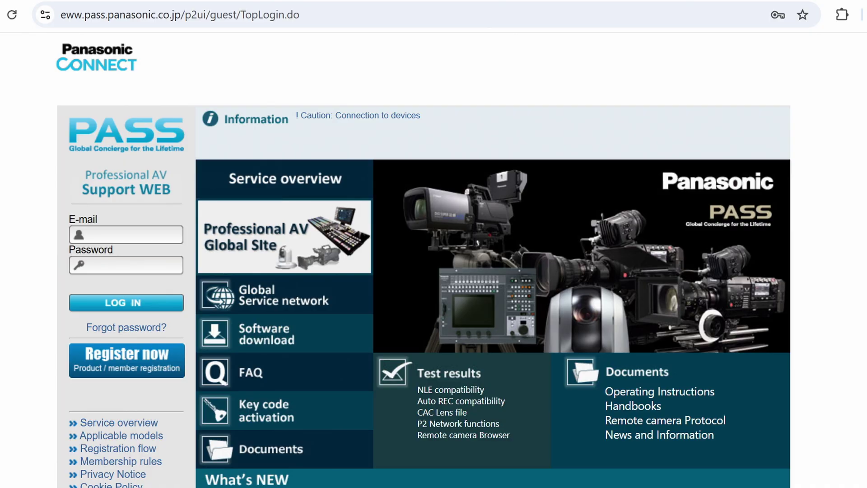
Open the AG-CX350 Ver 7.24 update from What's NEW, accept the licence and download it.
scroll(423, 261, down, 2)
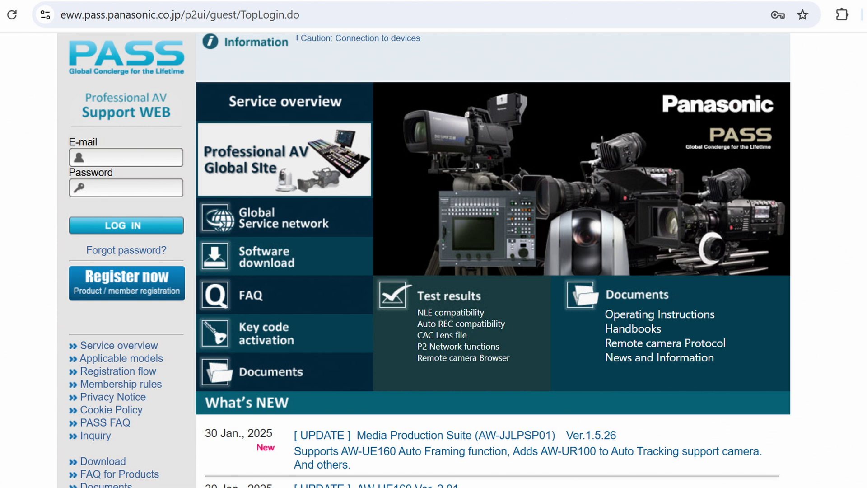
scroll(577, 287, down, 5)
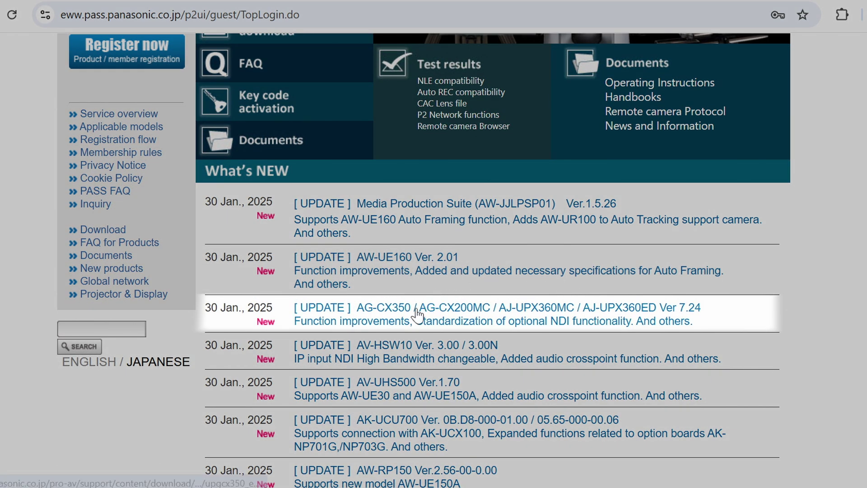
click(418, 315)
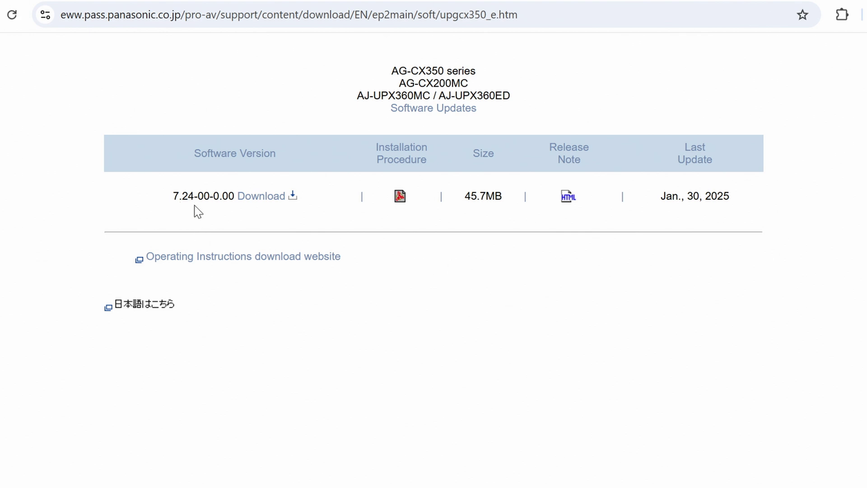
click(263, 197)
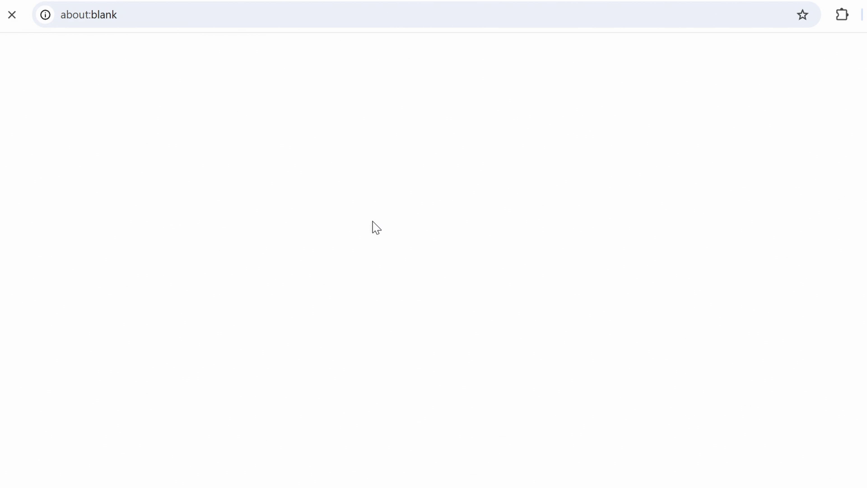
scroll(473, 236, down, 10)
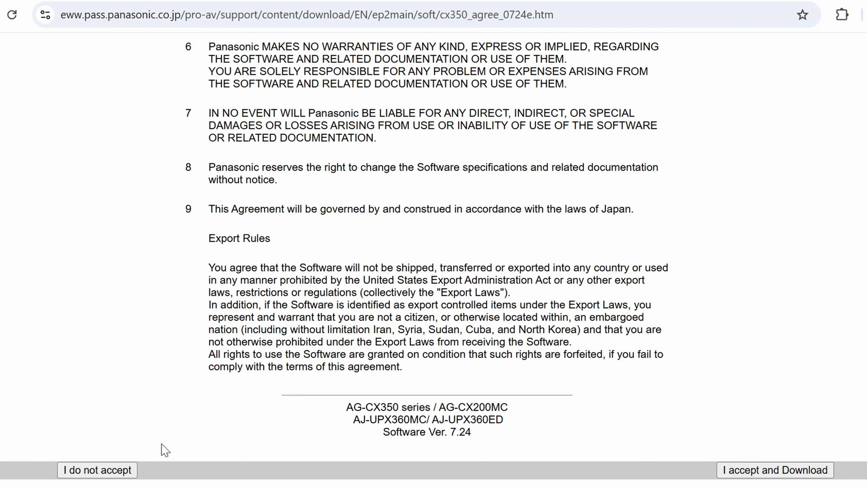
click(746, 473)
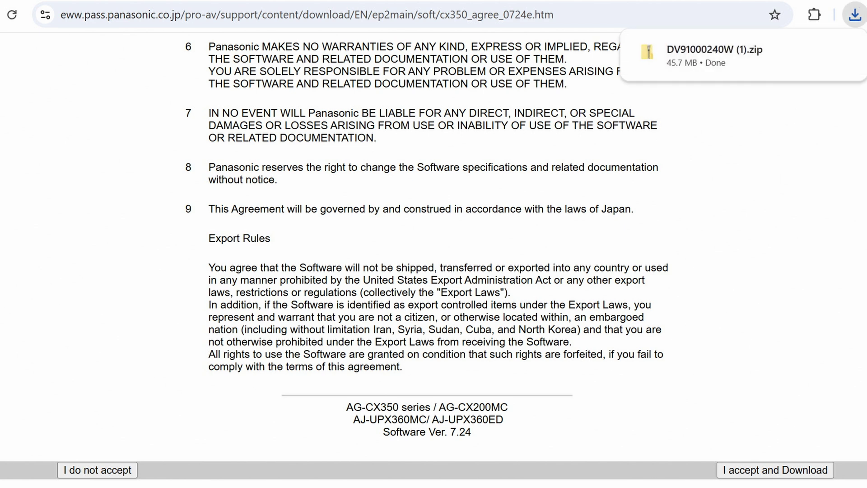
click(768, 58)
Open the DV91000240W folder inside the downloaded firmware zip to reveal UPDATE.HDC.
double_click(197, 143)
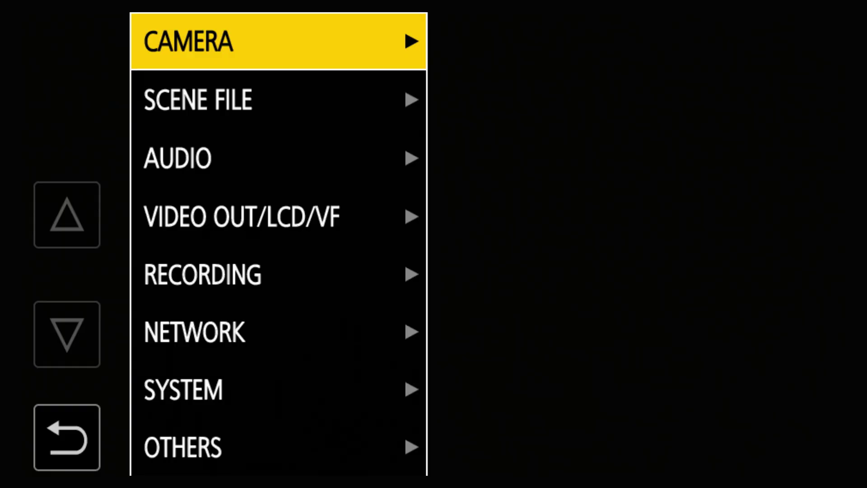
Check the installed firmware version (7.11) under OTHERS > INFORMATION > VERSION.
key(Down)
key(Down)
key(Down)
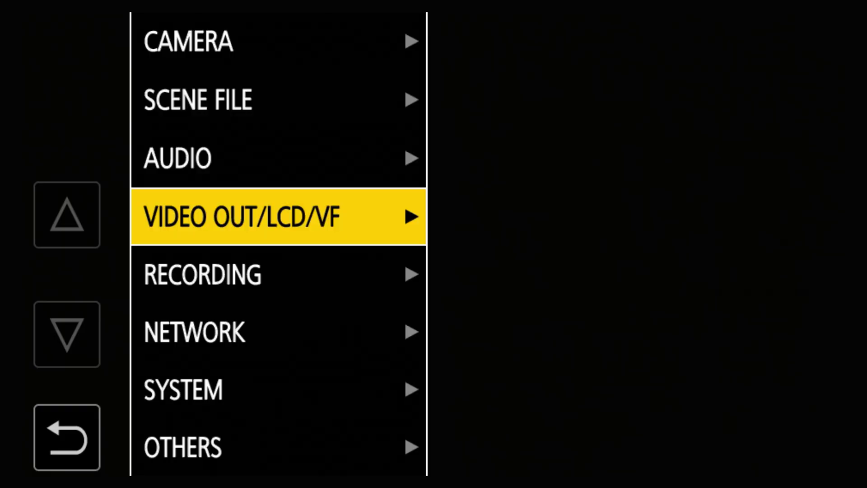
key(Down)
key(Down)
key(Down)
key(Down)
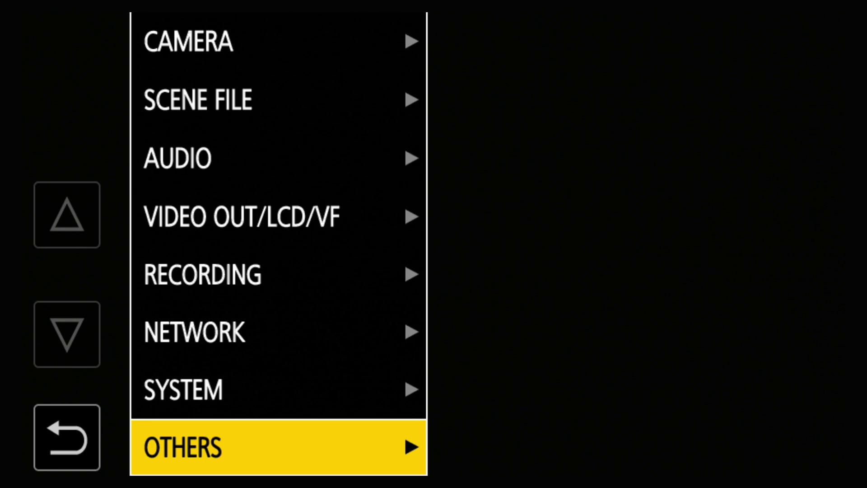
key(Right)
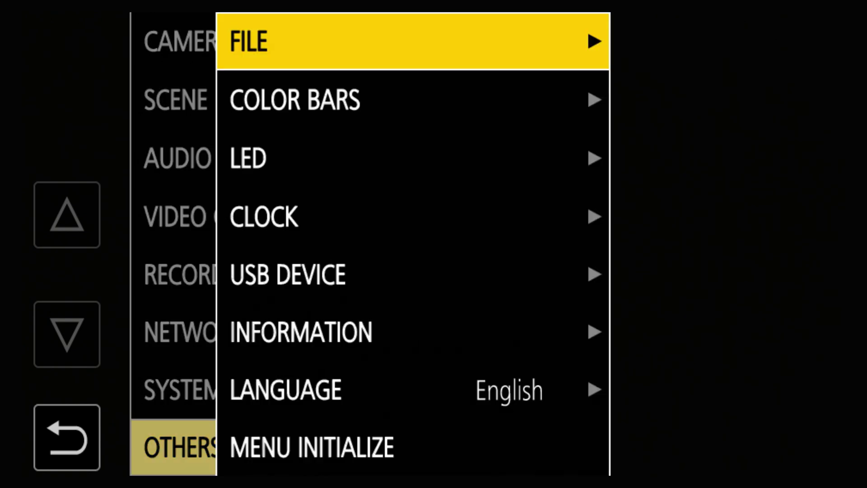
key(Down)
key(Down)
key(Down)
key(Down)
key(Down)
key(Right)
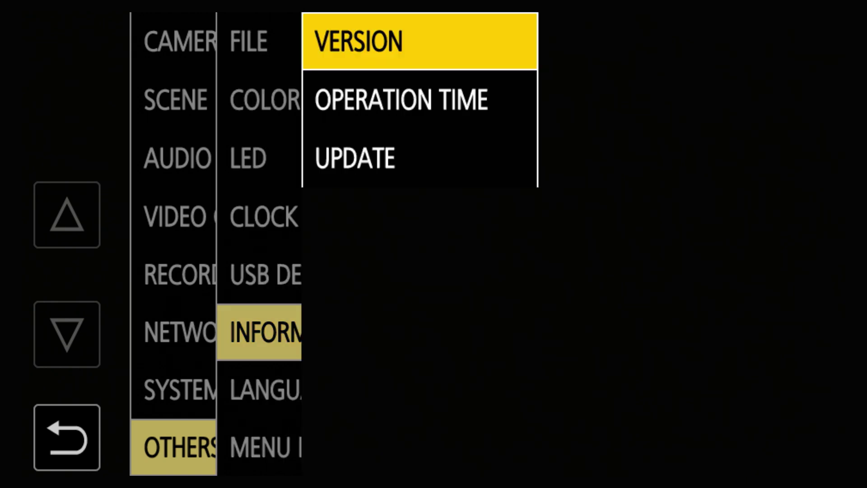
key(Return)
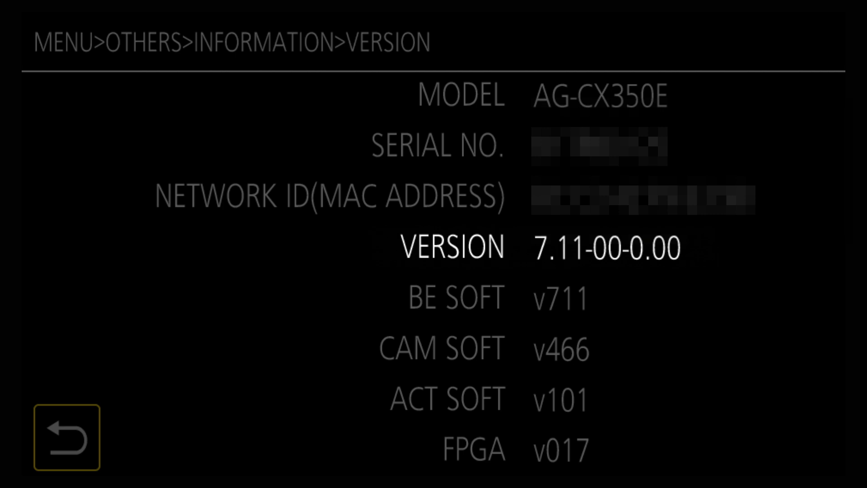
key(Escape)
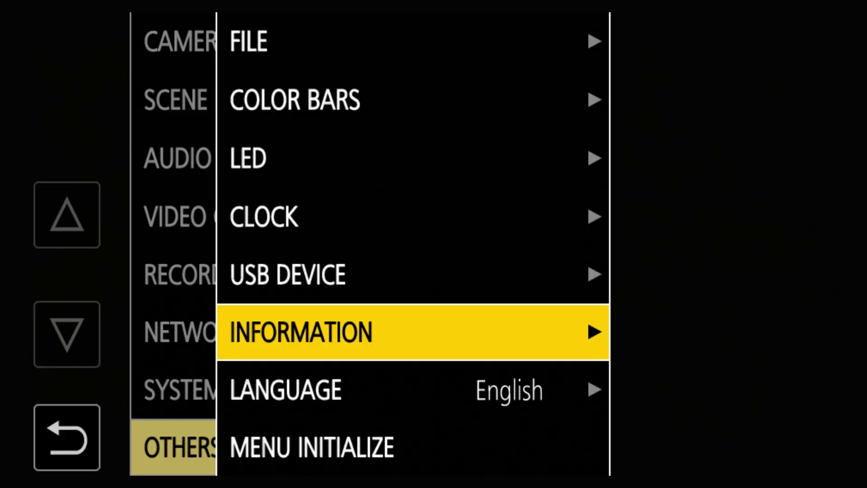
Open INFORMATION > UPDATE, which offers Ver.7.11-00-0.00 to Ver.7.24-00-0.00.
key(Down)
key(Down)
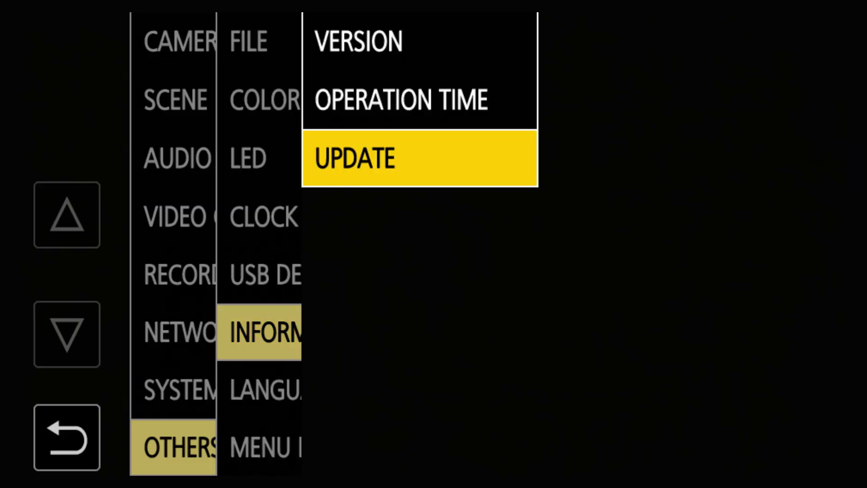
key(Return)
key(Down)
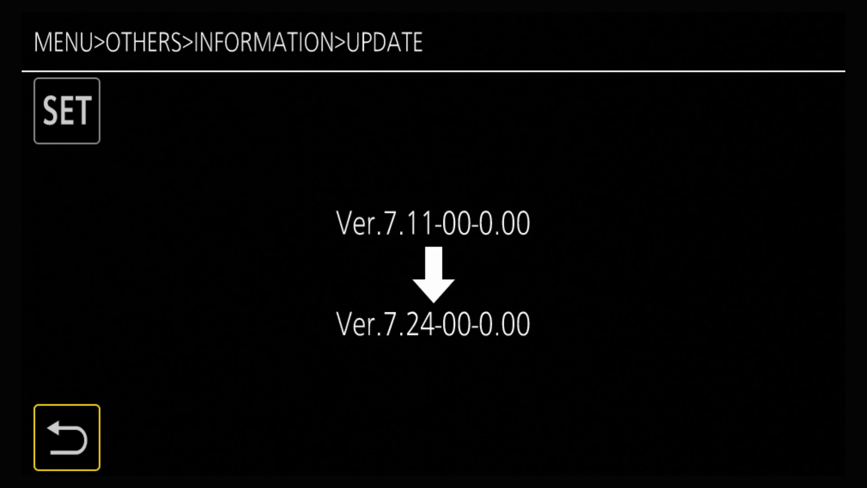
Run the firmware update and verify the version reads 7.24-00-0.00.
click(67, 111)
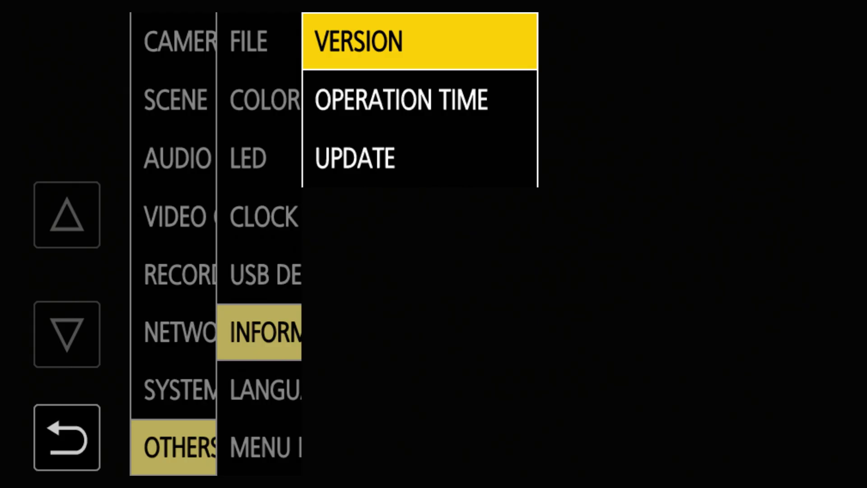
key(Return)
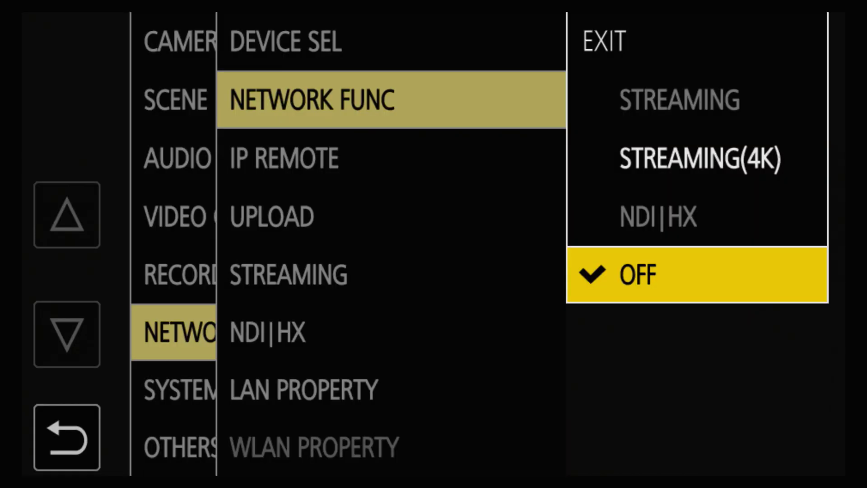
Set the NETWORK DEVICE SEL to LAN and confirm the camera restart.
click(698, 159)
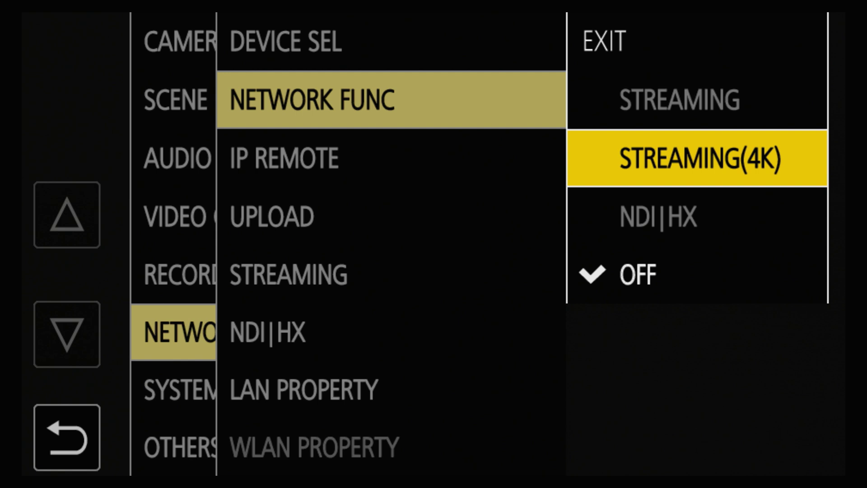
click(698, 275)
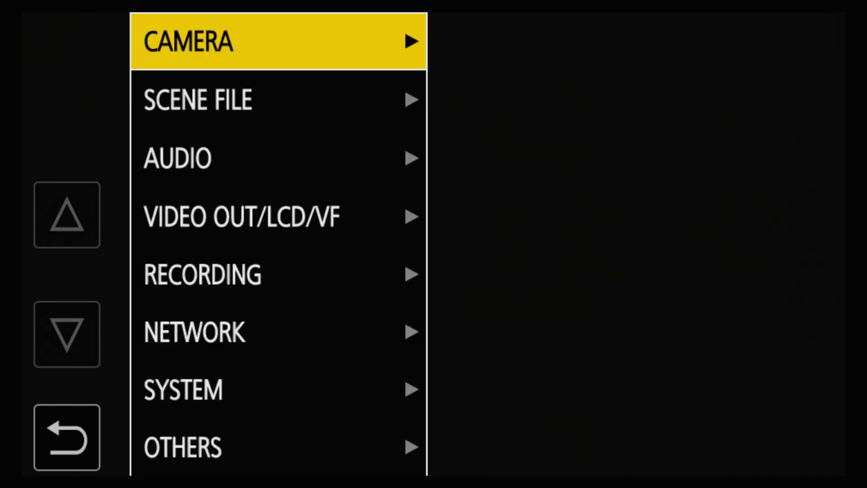
key(Down)
key(Down)
key(Down)
key(Down)
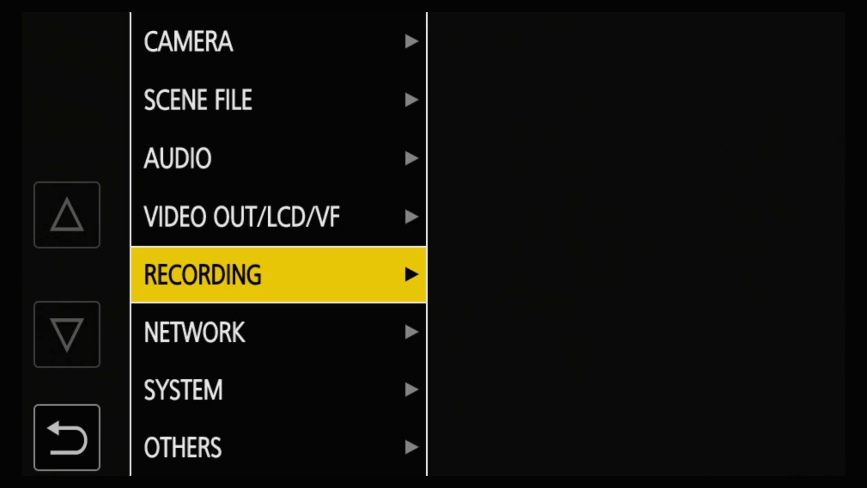
key(Down)
key(Return)
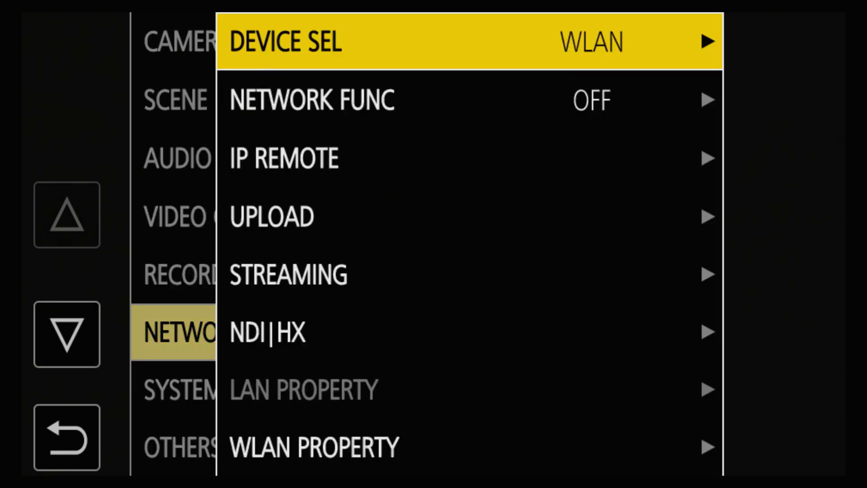
key(Return)
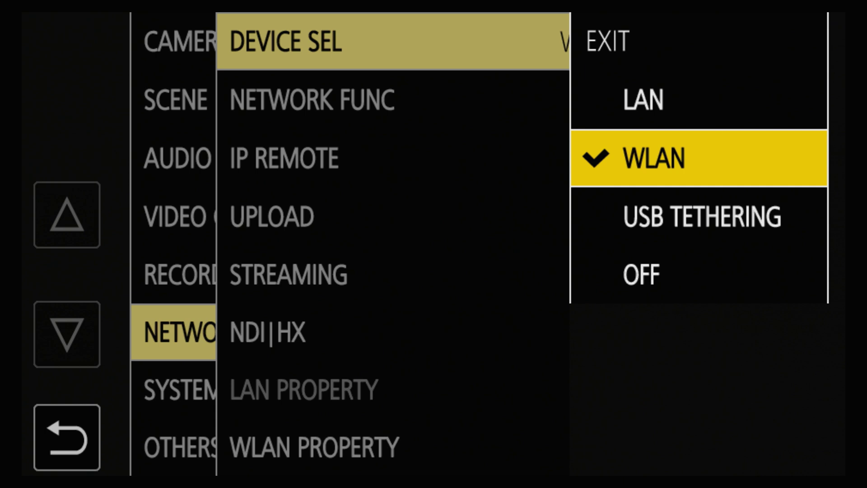
key(Up)
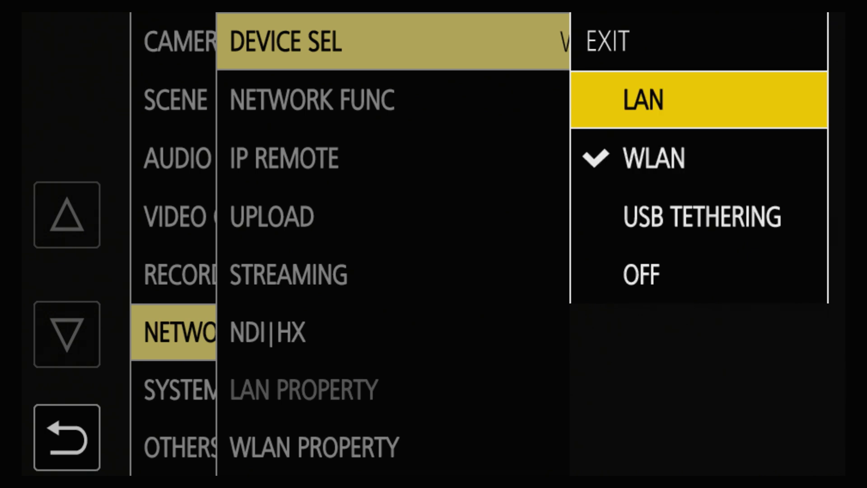
key(Return)
key(Up)
key(Return)
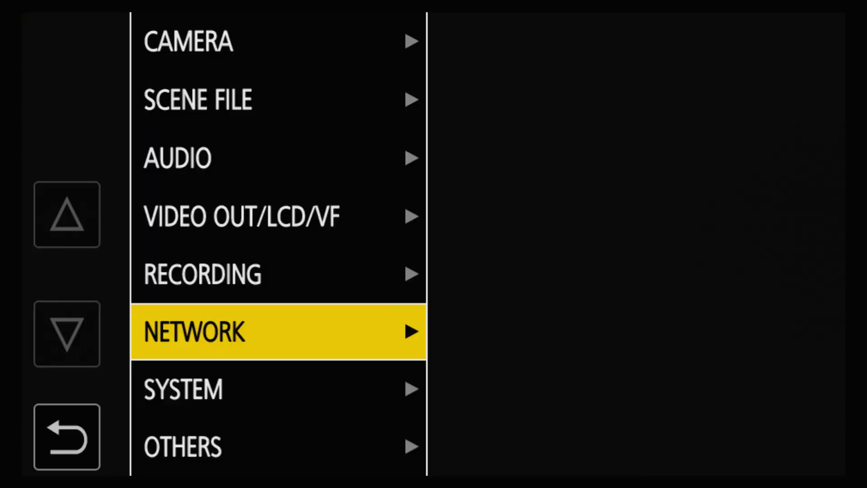
Open the NETWORK FUNC choices and highlight NDI|HX.
key(Return)
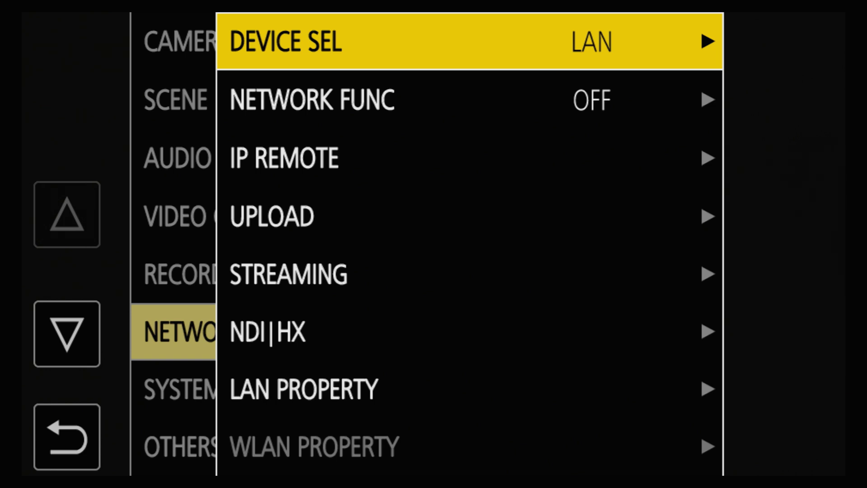
key(Down)
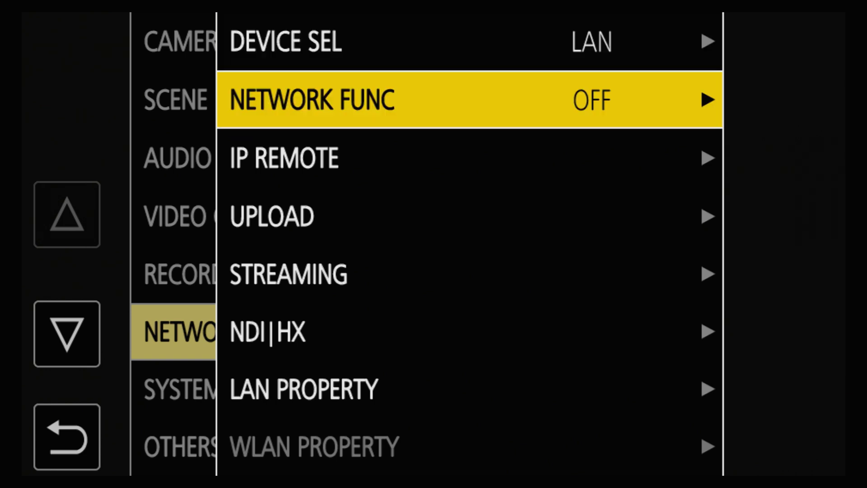
key(Return)
key(Up)
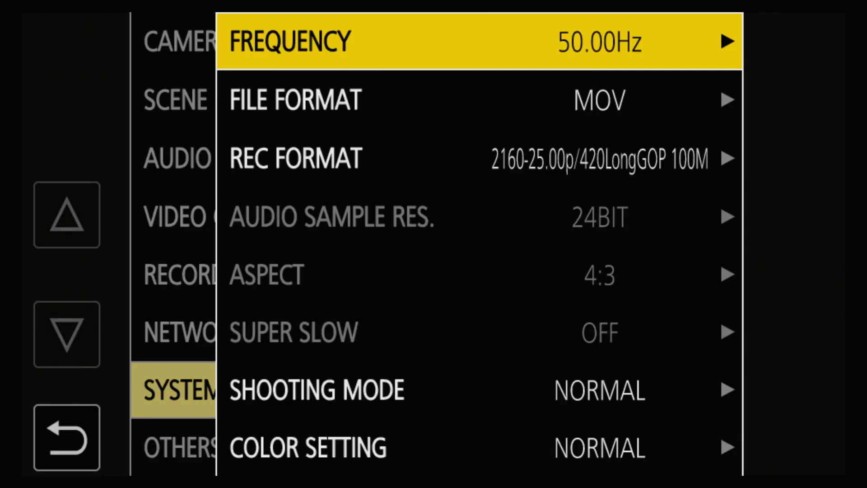
Browse the SYSTEM REC FORMAT list of available 1080 recording formats.
key(Down)
key(Down)
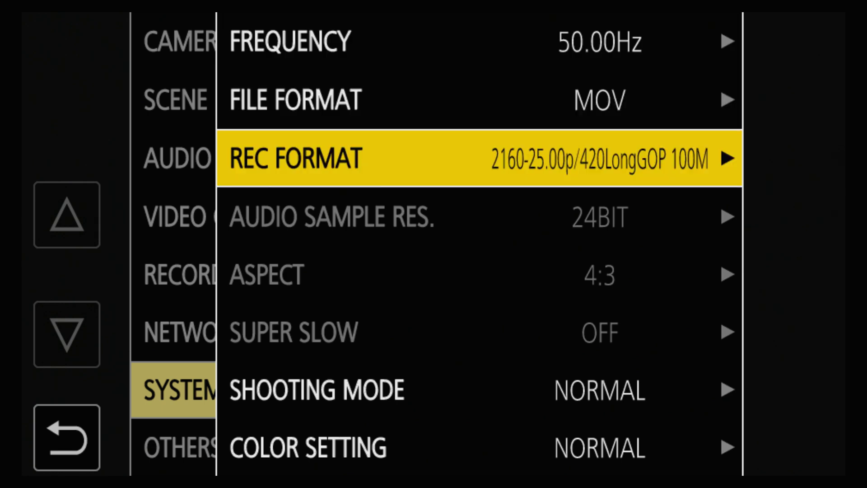
key(Return)
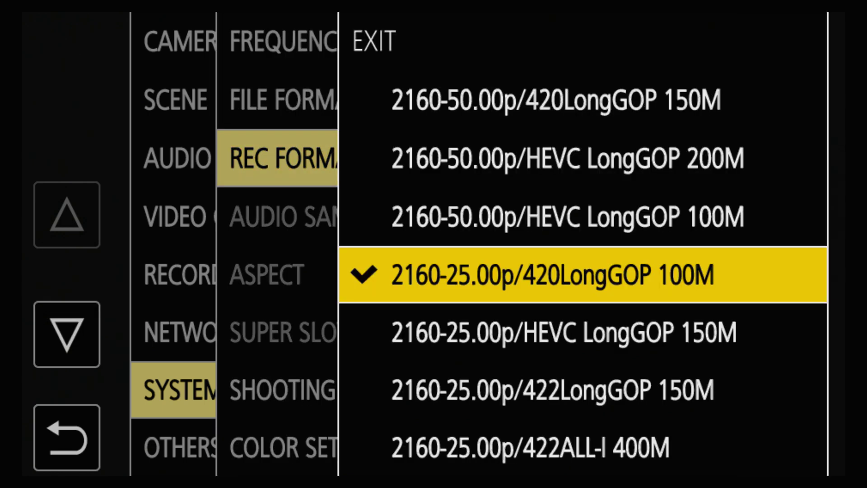
key(Down)
key(Down)
key(Down)
key(Down)
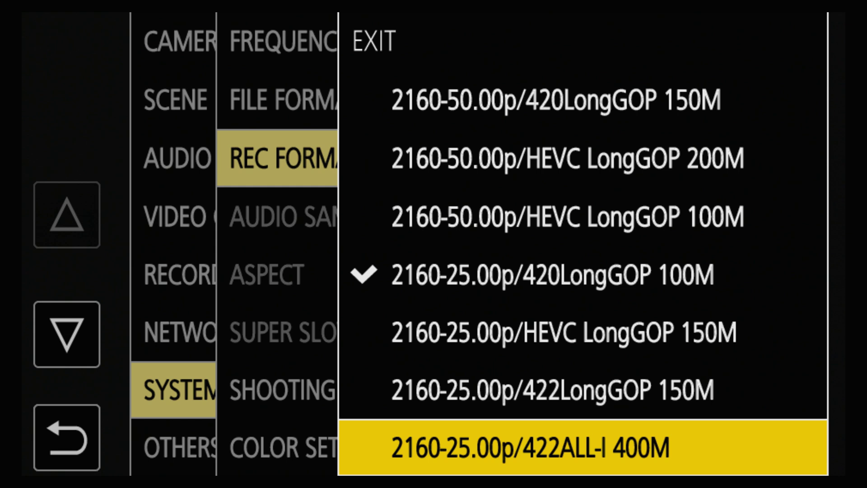
key(Down)
key(Down)
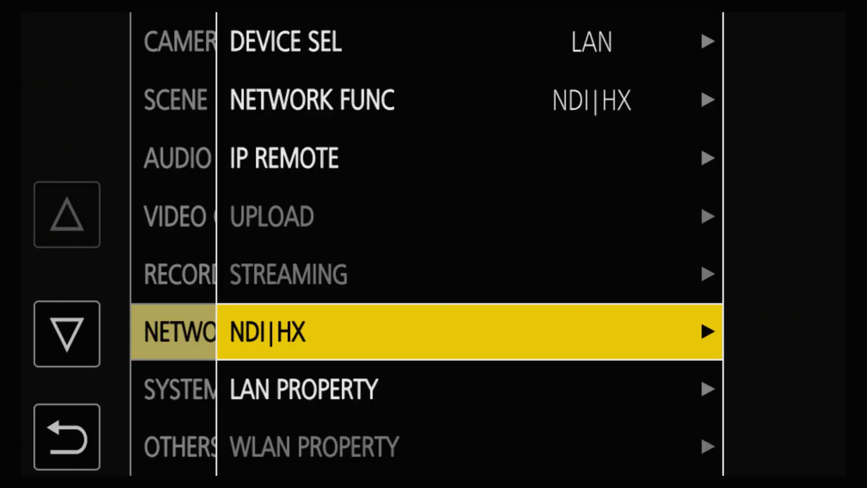
Open NDI|HX, LAN PROPERTY and IPv4 SETTING to check DHCP off and 192.168.0.10.
key(Return)
key(Return)
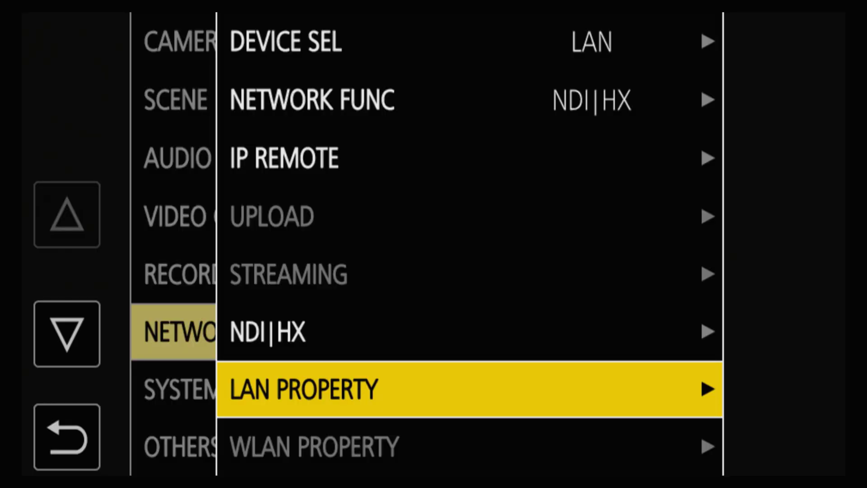
key(Return)
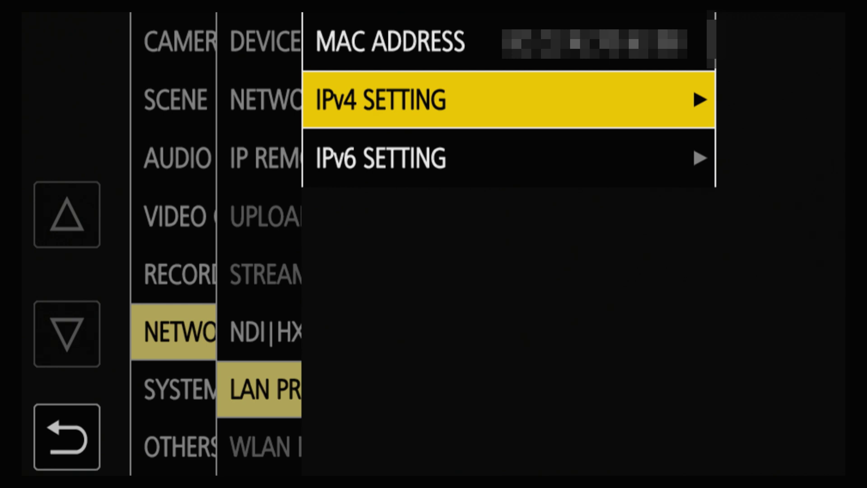
key(Return)
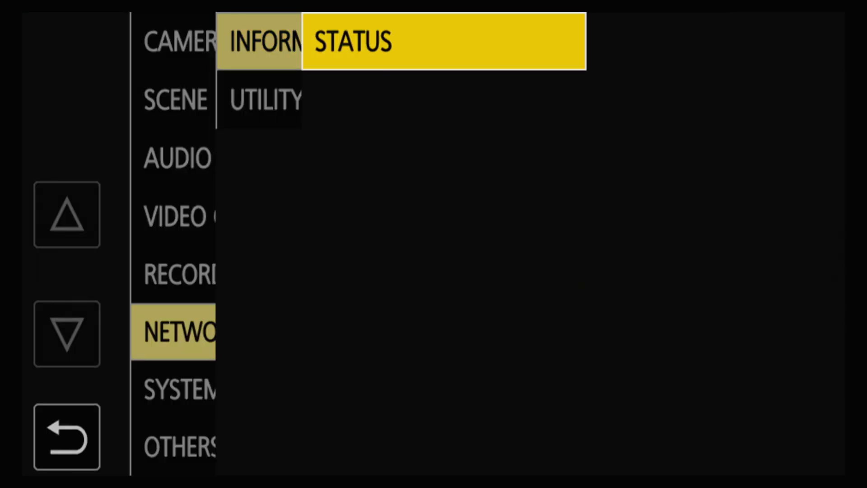
key(Return)
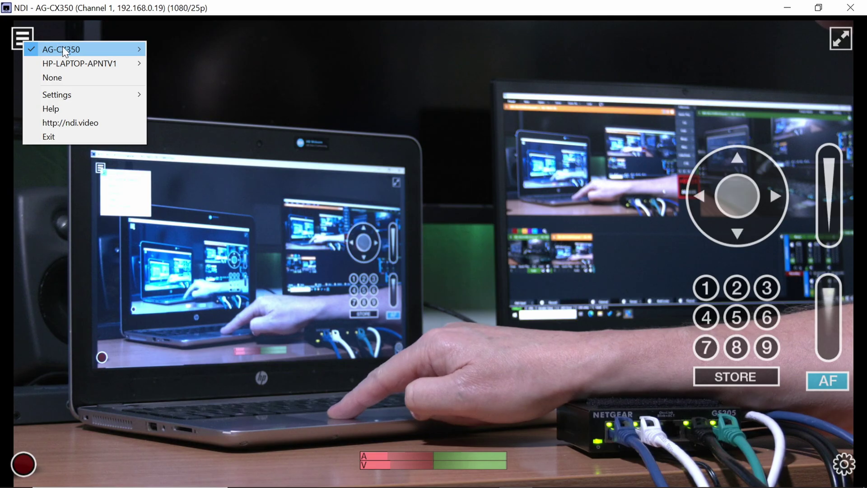
Switch NDI Studio Monitor between the AG-CX350 feeds at 192.168.0.10 and 192.168.0.19.
mouse_move(72, 49)
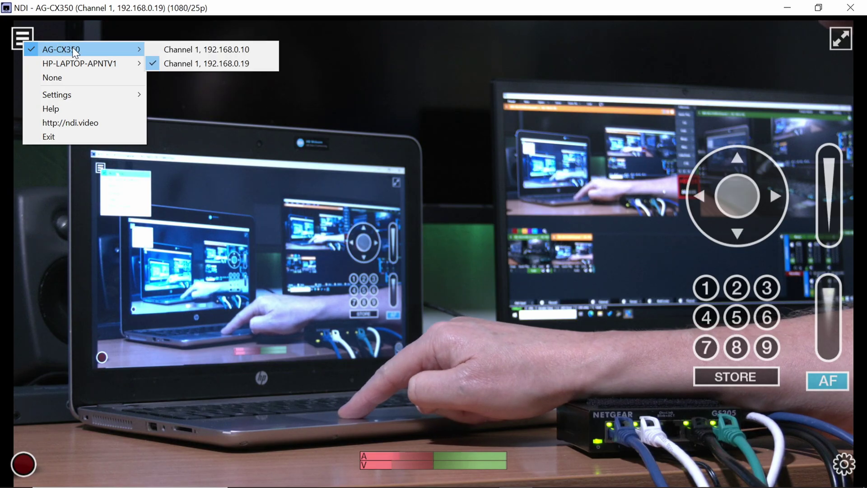
click(208, 49)
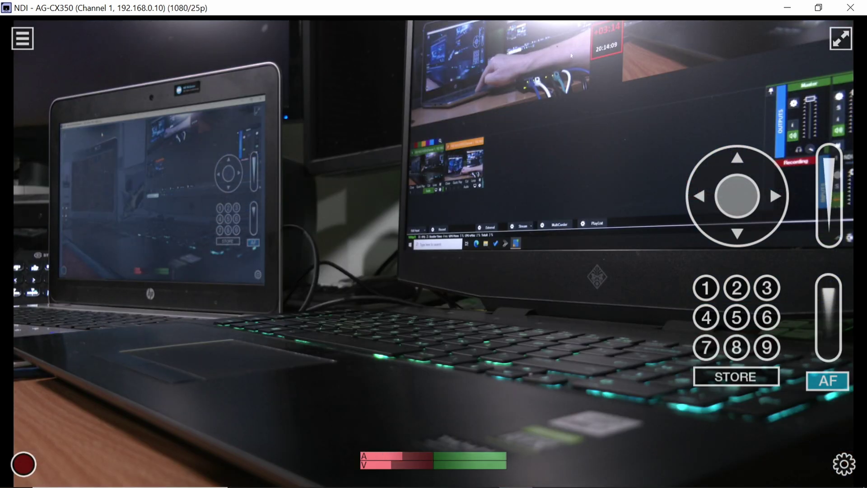
click(20, 42)
mouse_move(43, 53)
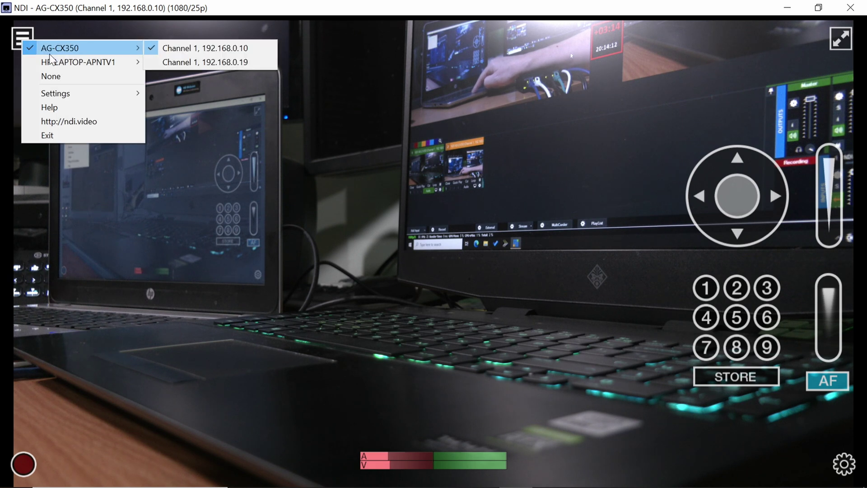
click(211, 64)
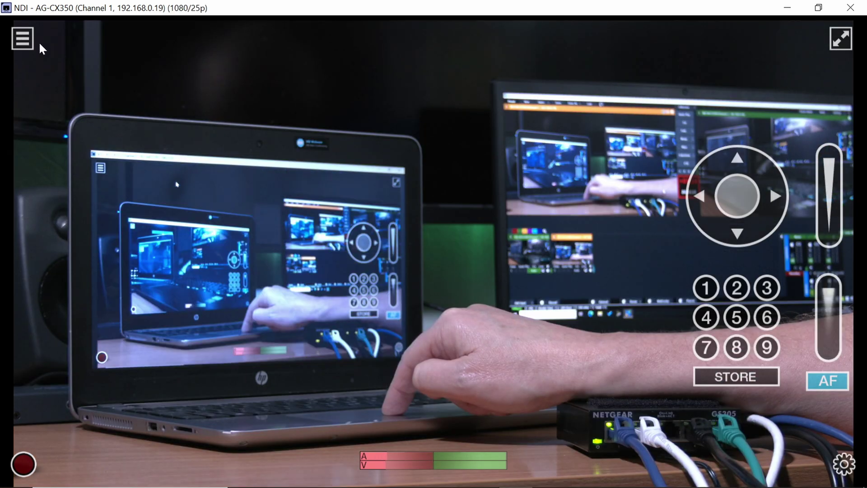
click(25, 37)
mouse_move(57, 45)
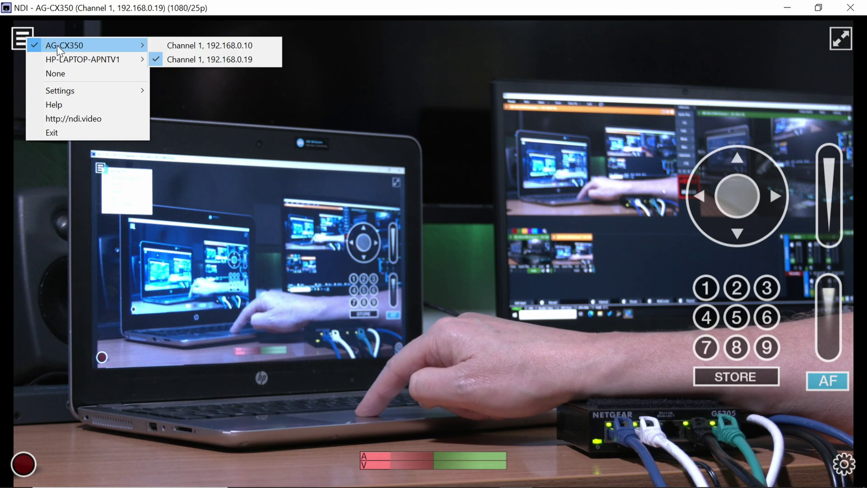
click(163, 49)
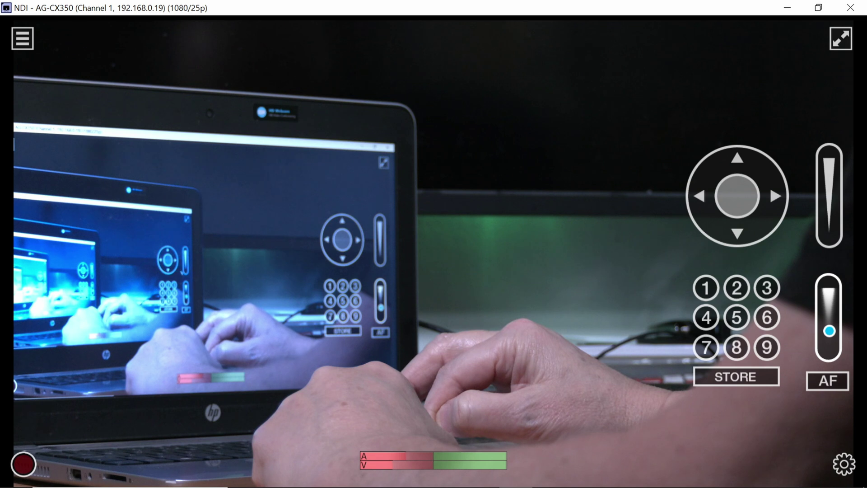
Pull the AG-CX350's focus out manually, turn autofocus back on, then zoom the camera far in.
drag(829, 330, 829, 283)
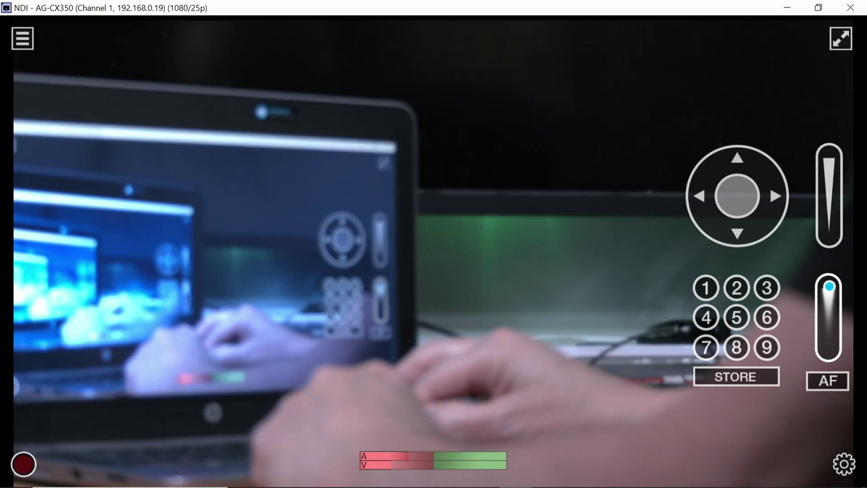
click(828, 383)
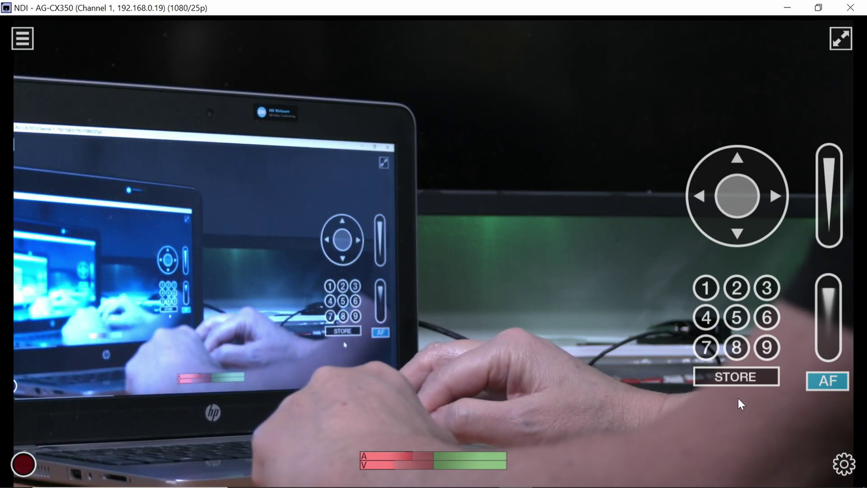
click(829, 223)
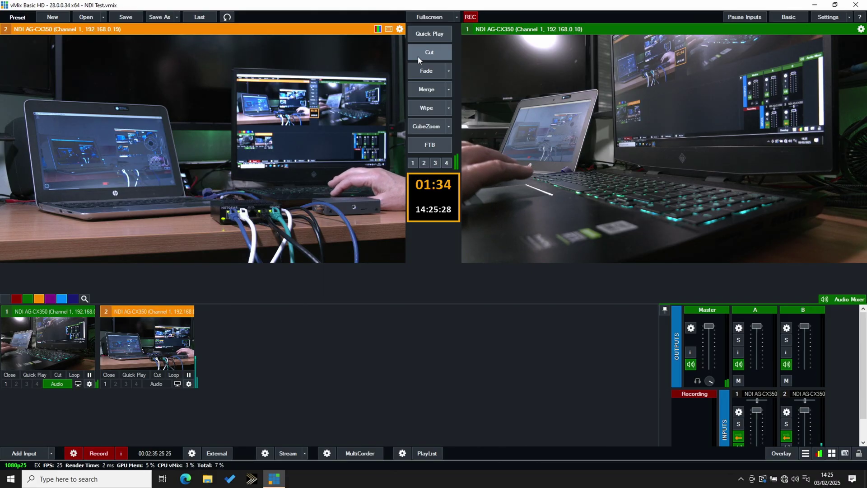
Cut four times between the two NDI cameras, ending with 192.168.0.10 on program.
click(418, 56)
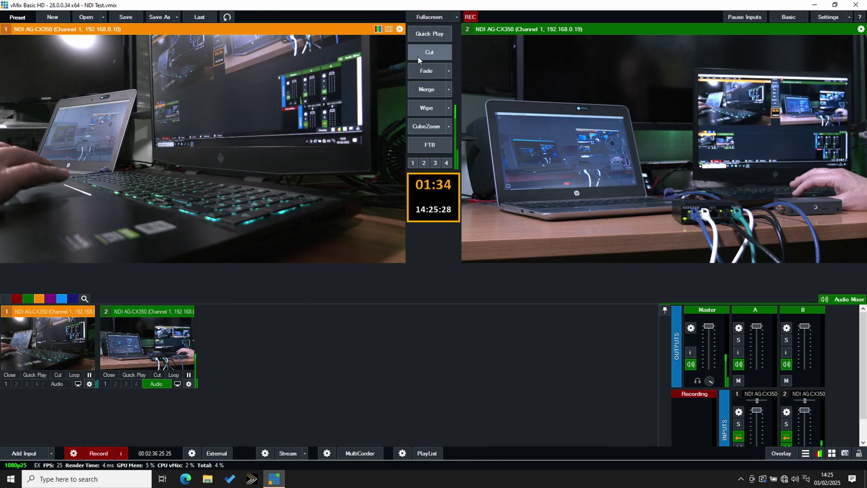
click(418, 56)
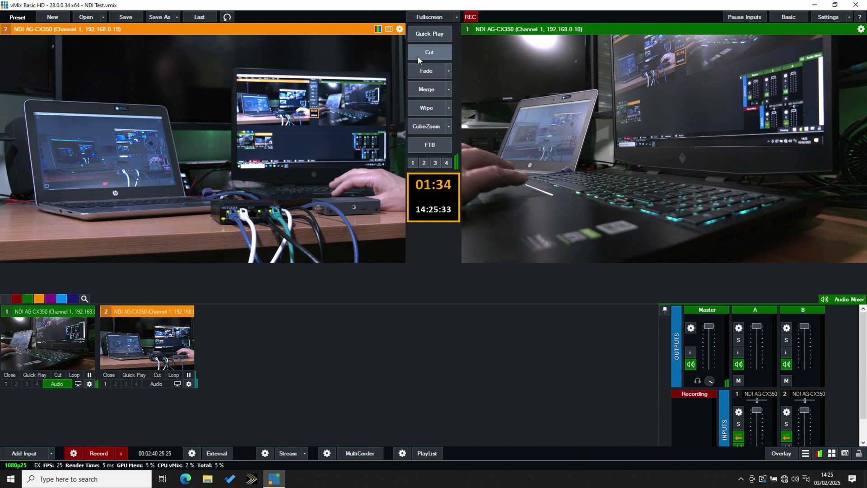
click(418, 56)
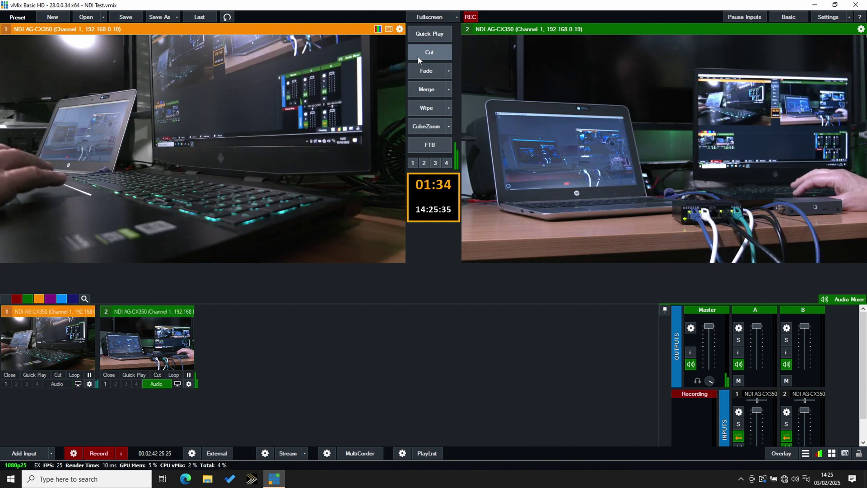
click(418, 56)
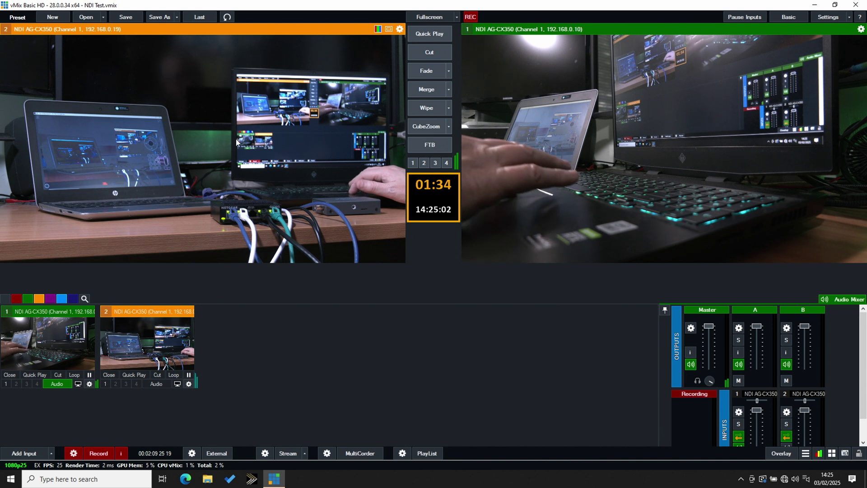
Cut three times between inputs 1 and 2, leaving 192.168.0.19 live on program.
click(419, 56)
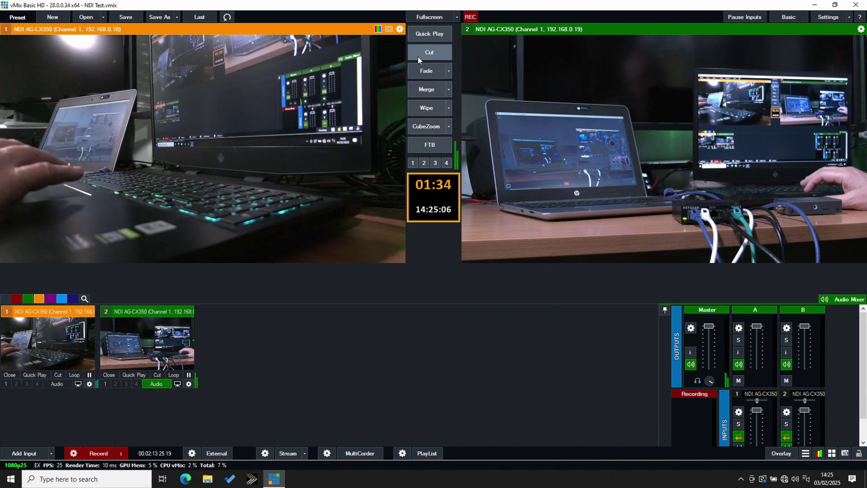
click(419, 56)
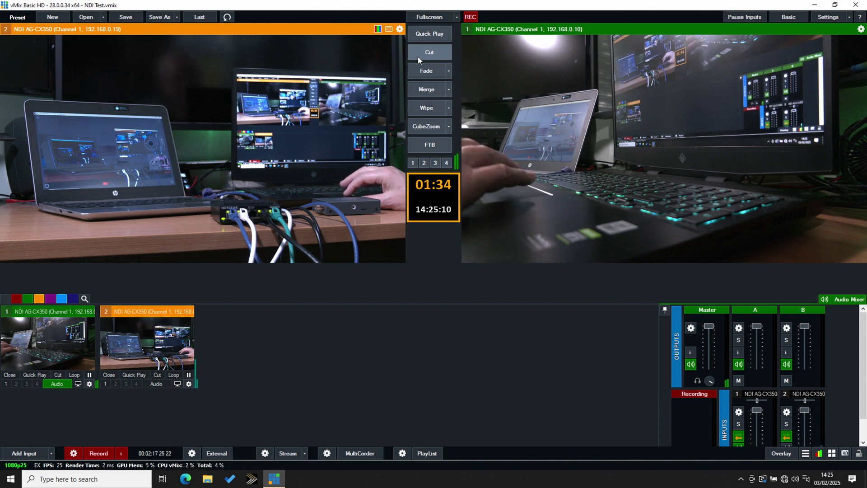
click(418, 56)
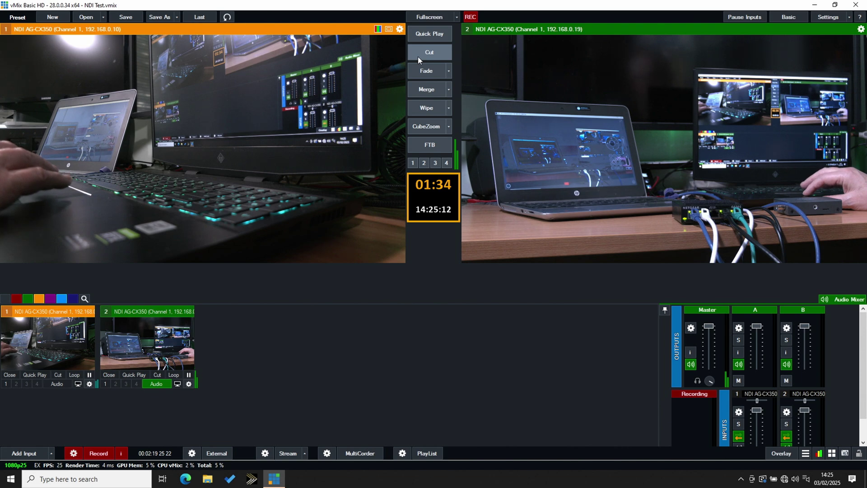